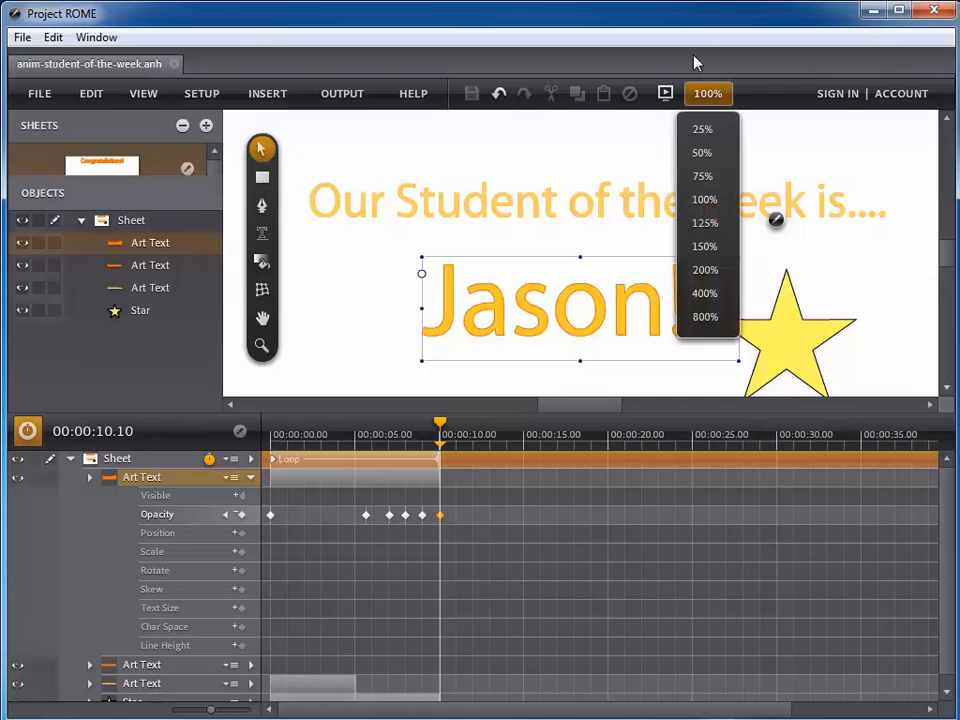
Preview the student-of-the-week animation
{"action": "left_click", "coordinate": [664, 95]}
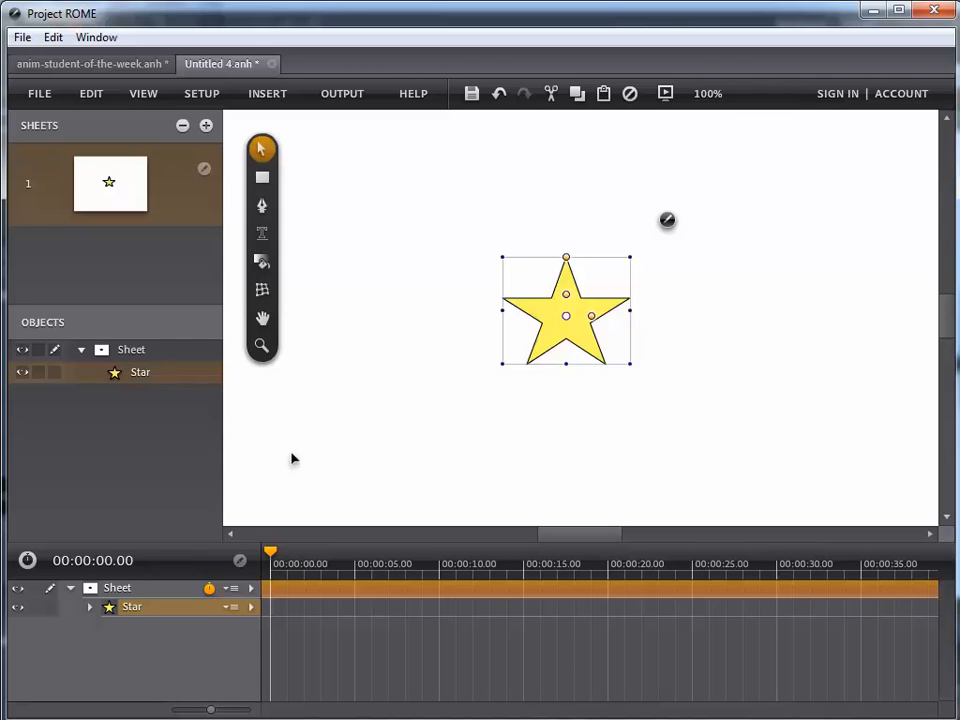
Add a new loop with its default name to the Sheet timeline, starting at 00:00:00.00
{"action": "left_click", "coordinate": [236, 592]}
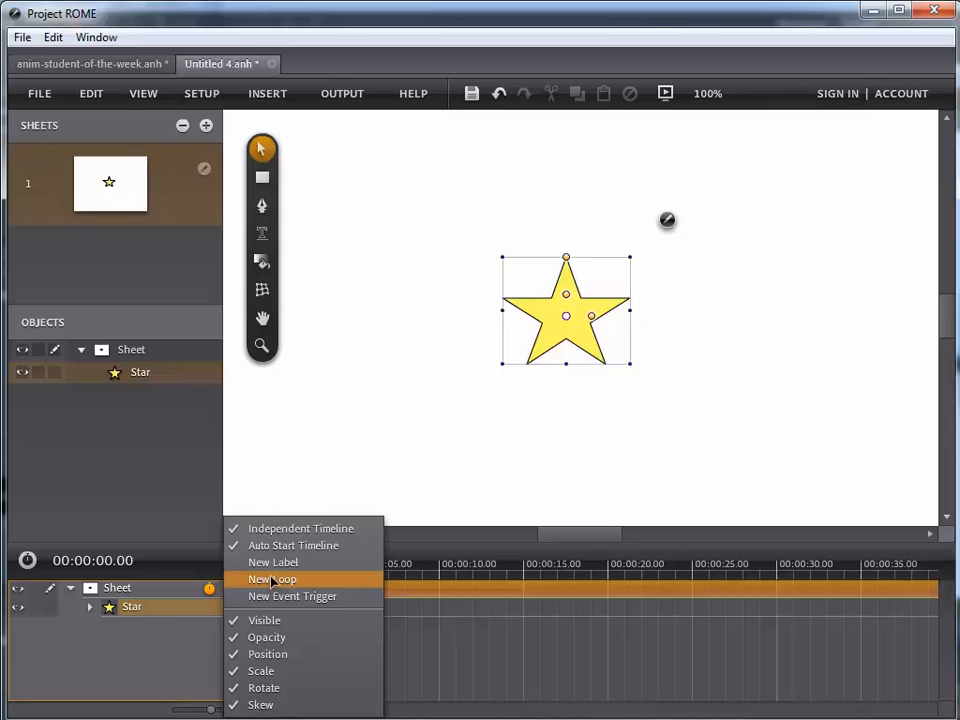
{"action": "left_click", "coordinate": [272, 580]}
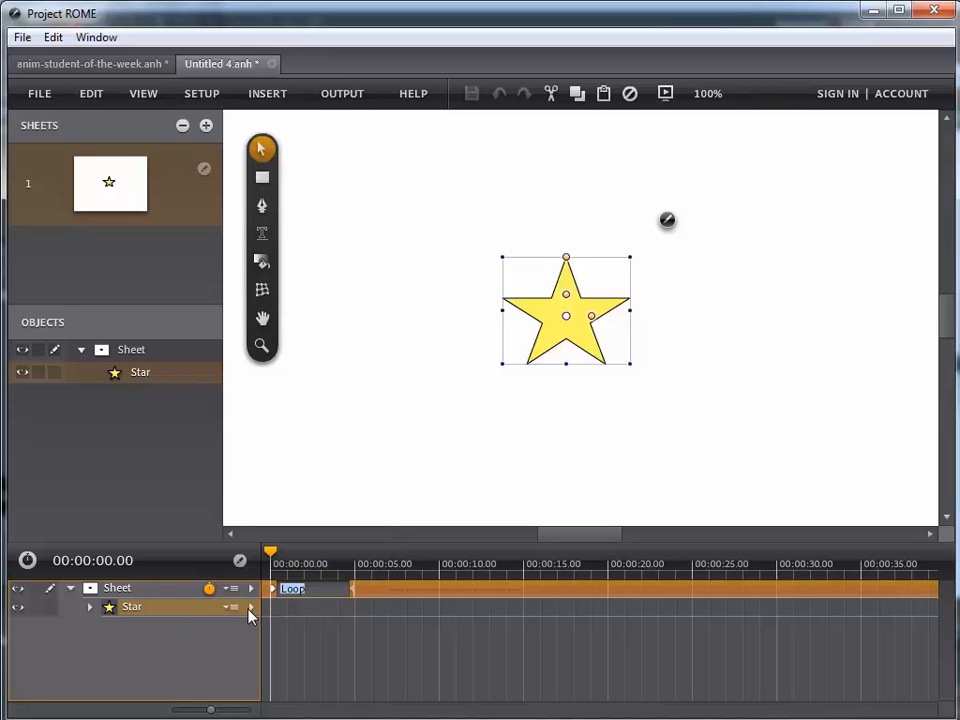
{"action": "left_click", "coordinate": [270, 551]}
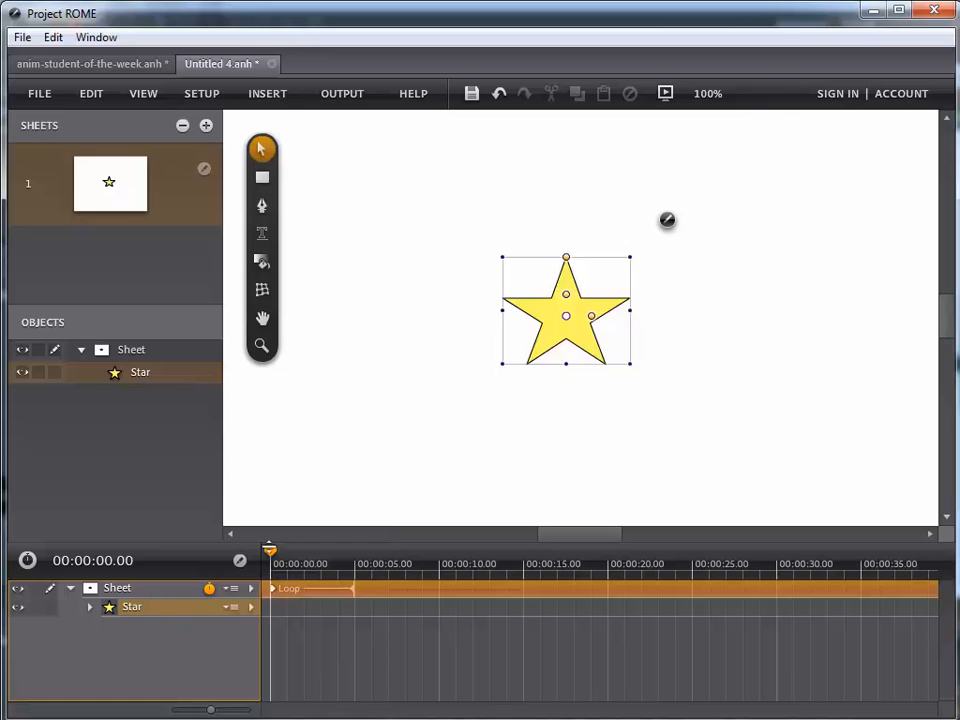
Turn on animation recording and set the star's rotation to 5 full rotations at 00:00:04.90
{"action": "left_click", "coordinate": [29, 561]}
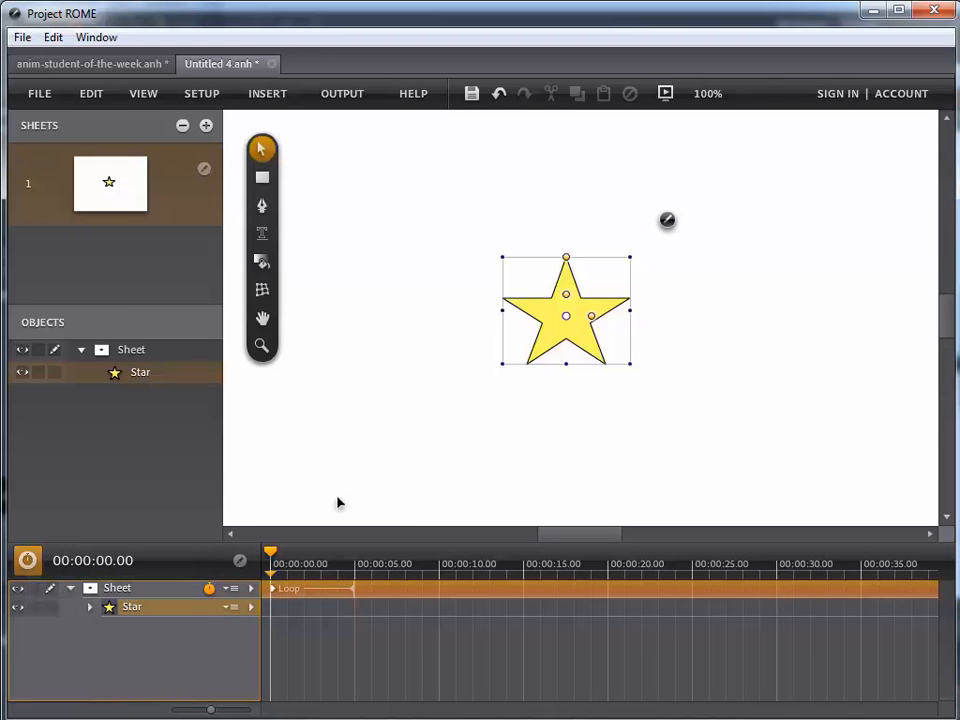
{"action": "left_click", "coordinate": [563, 338]}
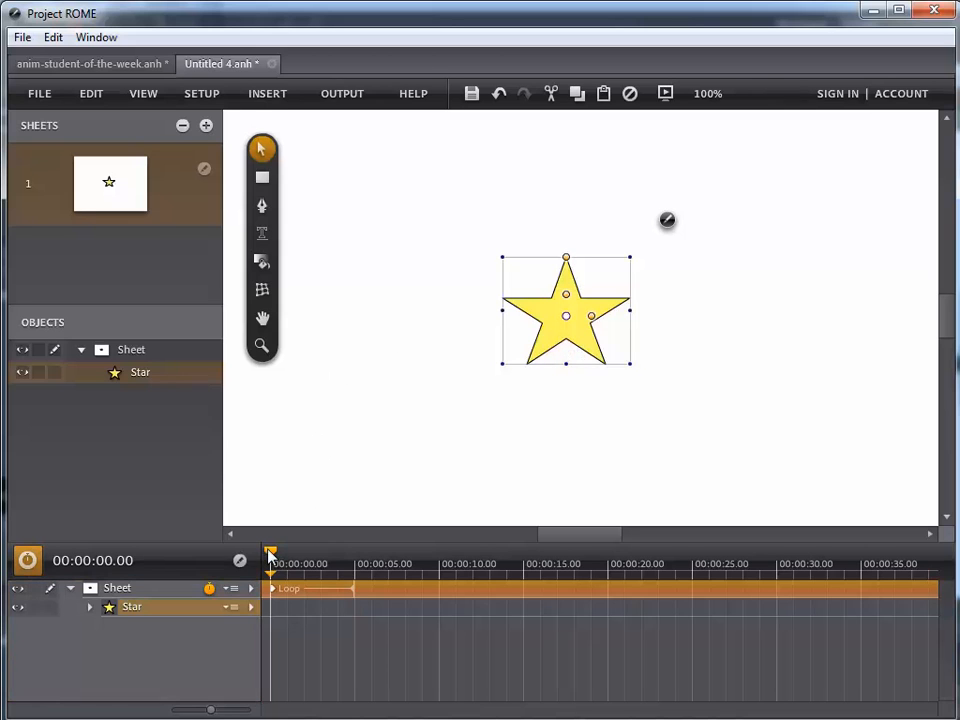
{"action": "left_click", "coordinate": [355, 558]}
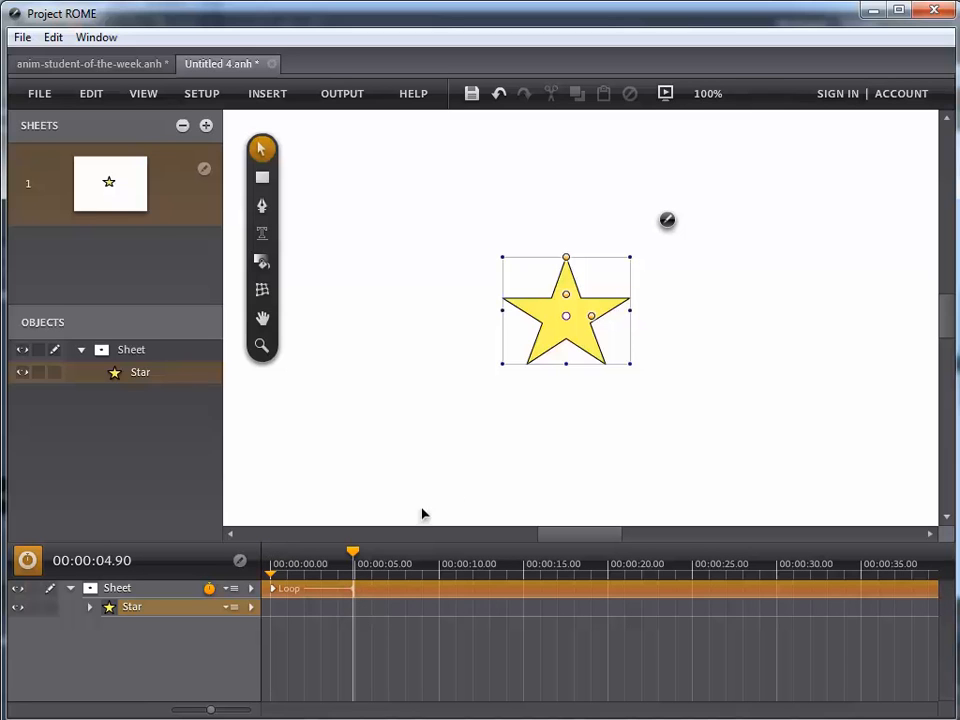
{"action": "left_click", "coordinate": [667, 221]}
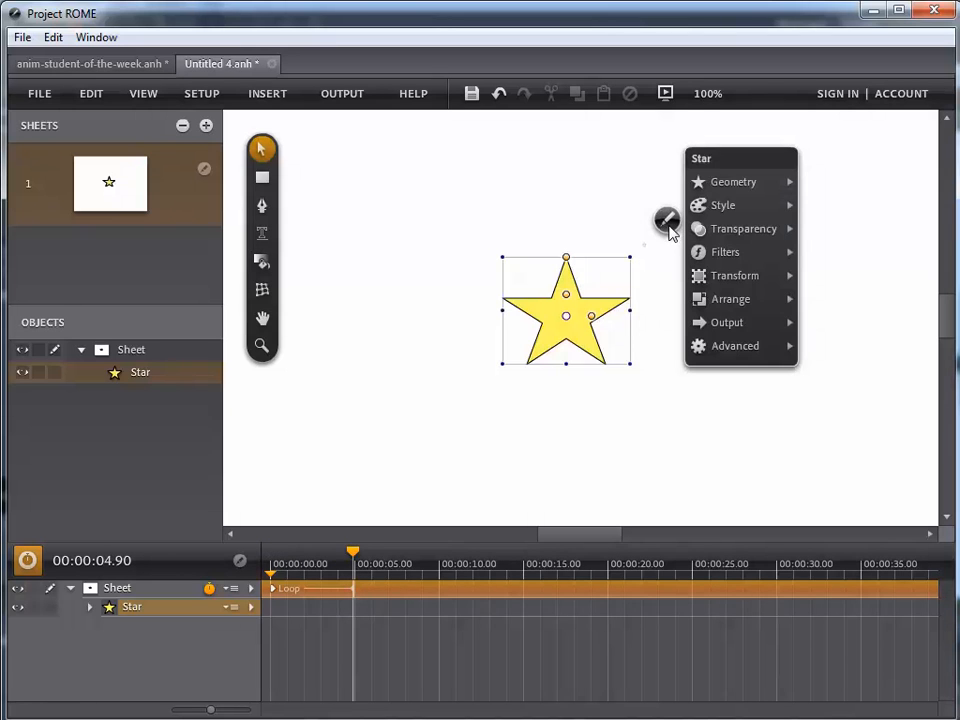
{"action": "mouse_move", "coordinate": [690, 276]}
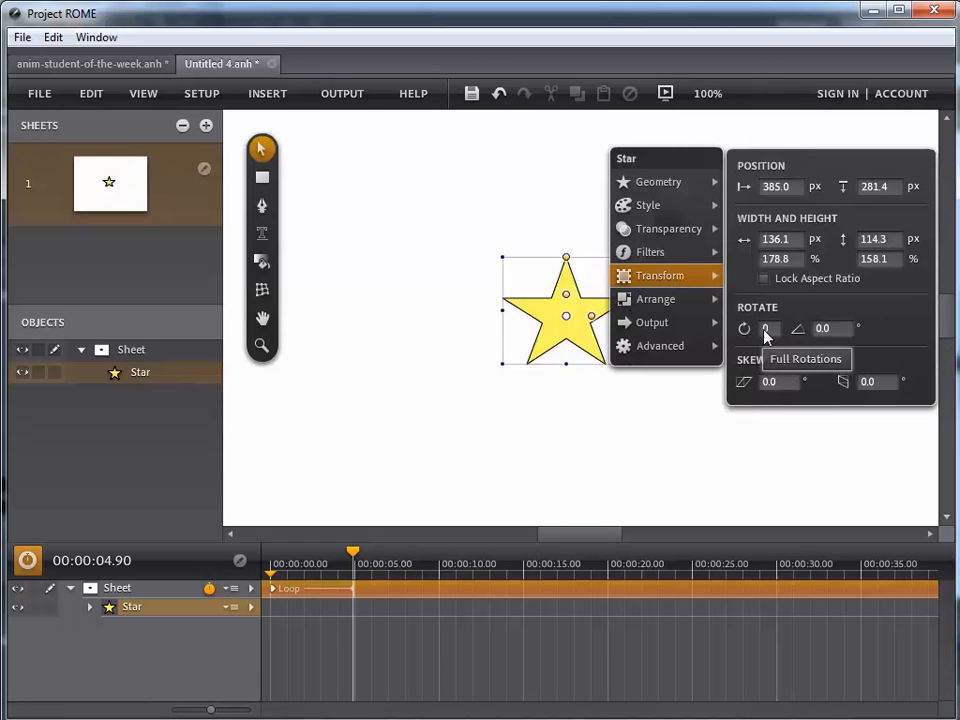
{"action": "left_click", "coordinate": [770, 330]}
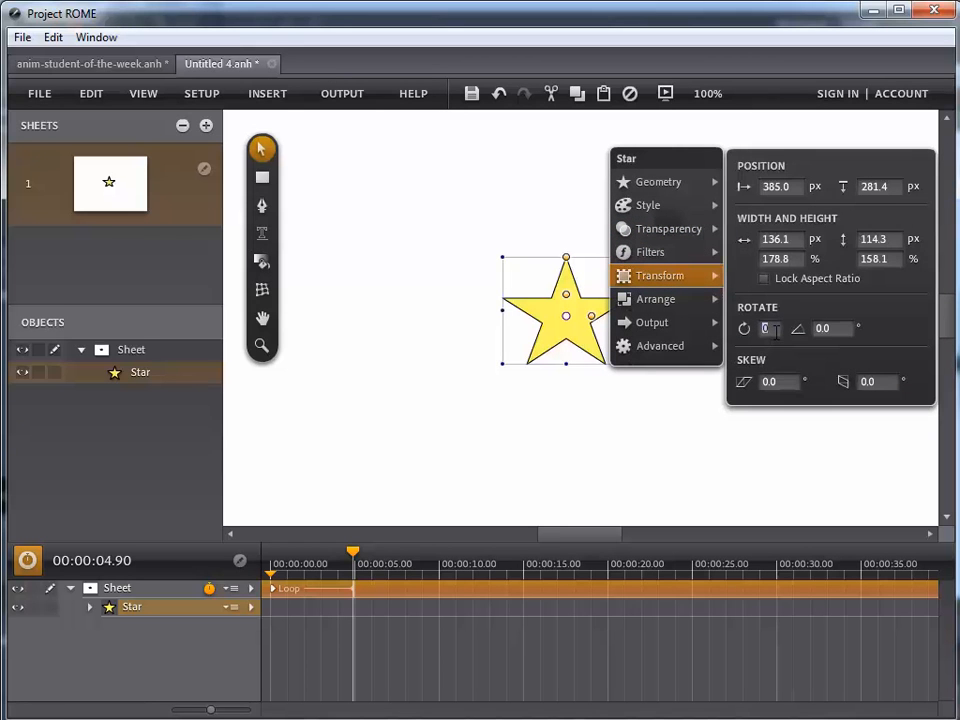
{"action": "type", "text": "5"}
{"action": "left_click", "coordinate": [658, 426]}
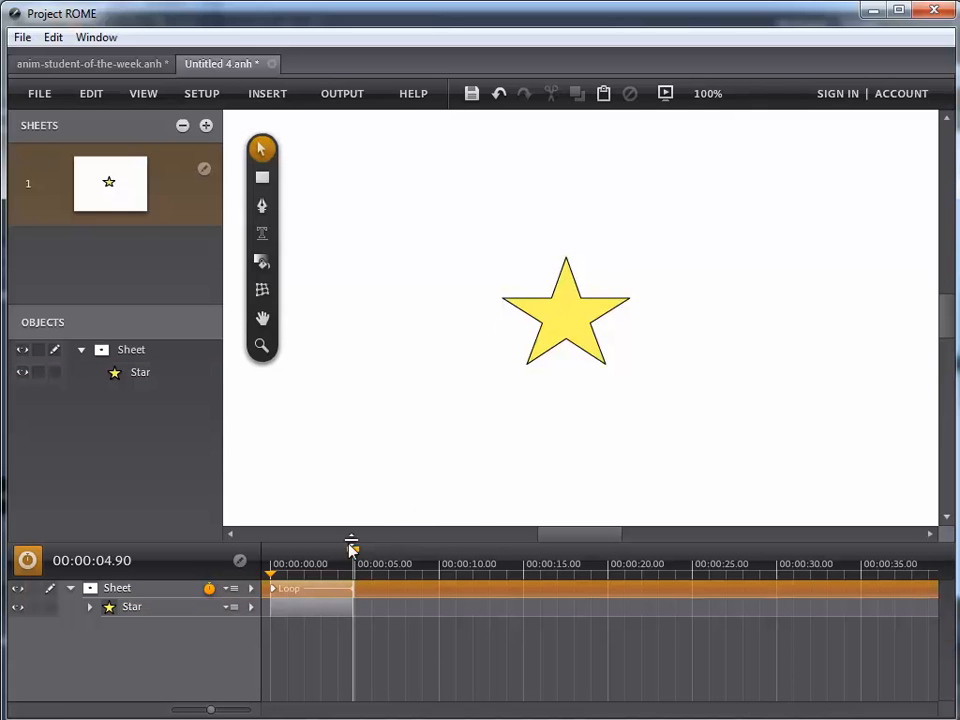
Return the playhead to the start of the timeline and preview the spinning star
{"action": "left_click_drag", "start_coordinate": [355, 556], "coordinate": [273, 578]}
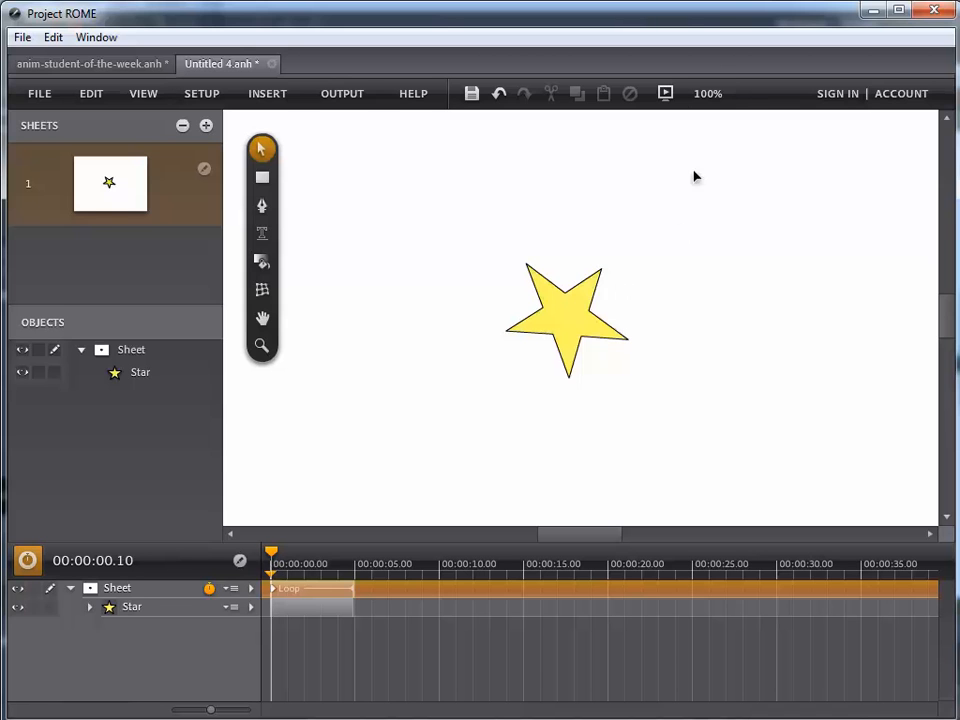
{"action": "left_click", "coordinate": [666, 92]}
{"action": "left_click", "coordinate": [666, 93]}
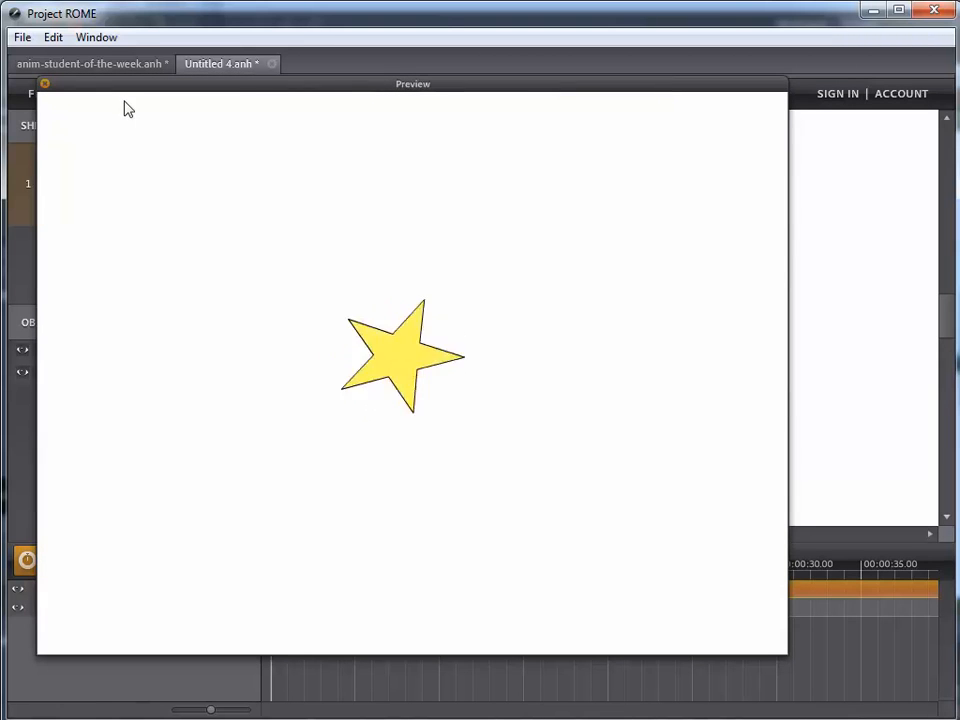
{"action": "left_click", "coordinate": [44, 86]}
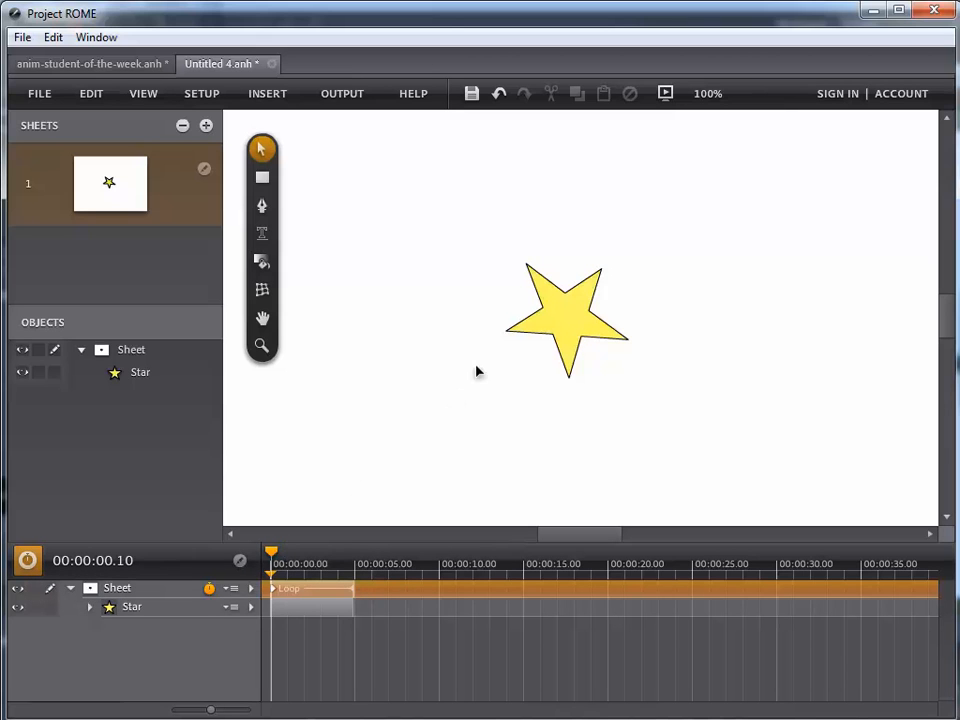
Place the star in the sheet's upper-left area at 00:00:00.10 and in its lower-right area at 00:00:10.10
{"action": "left_click_drag", "start_coordinate": [580, 320], "coordinate": [343, 185]}
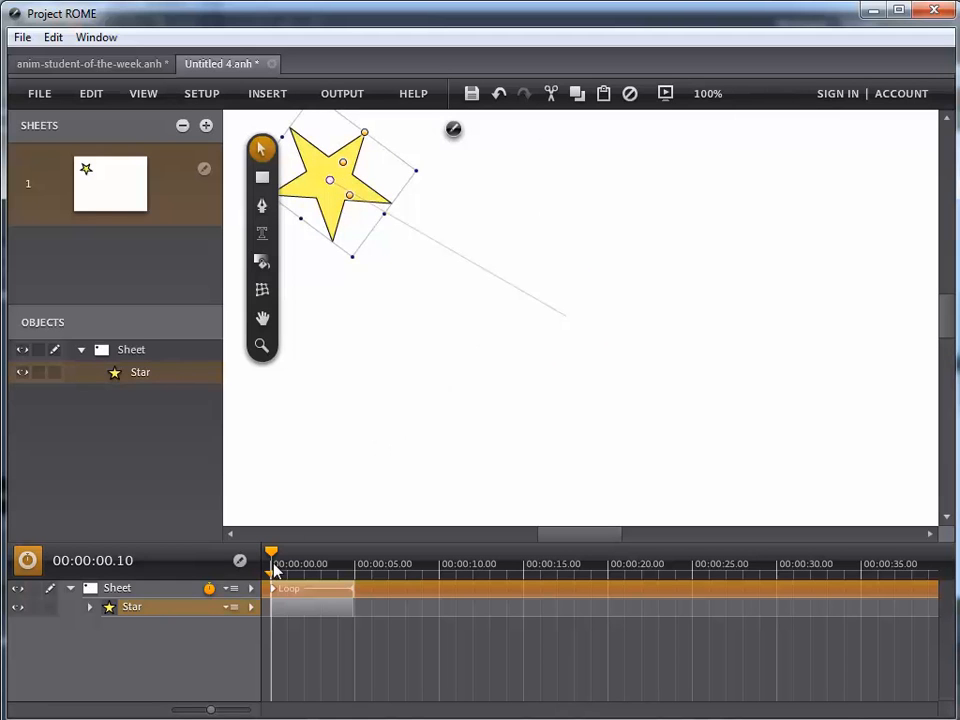
{"action": "left_click_drag", "start_coordinate": [272, 555], "coordinate": [443, 570]}
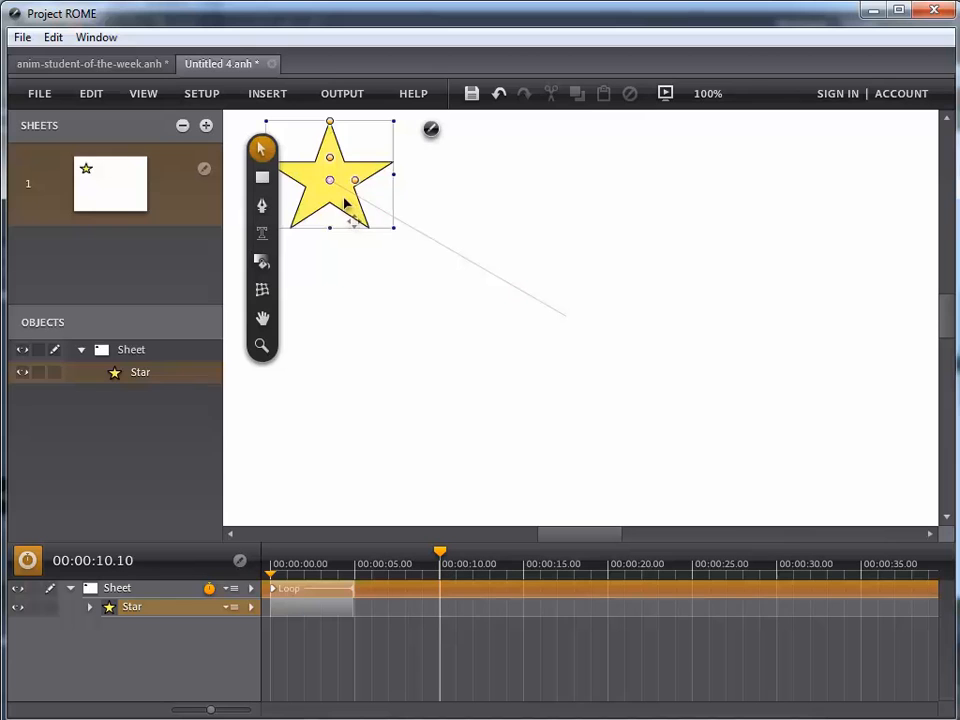
{"action": "left_click_drag", "start_coordinate": [345, 203], "coordinate": [836, 478]}
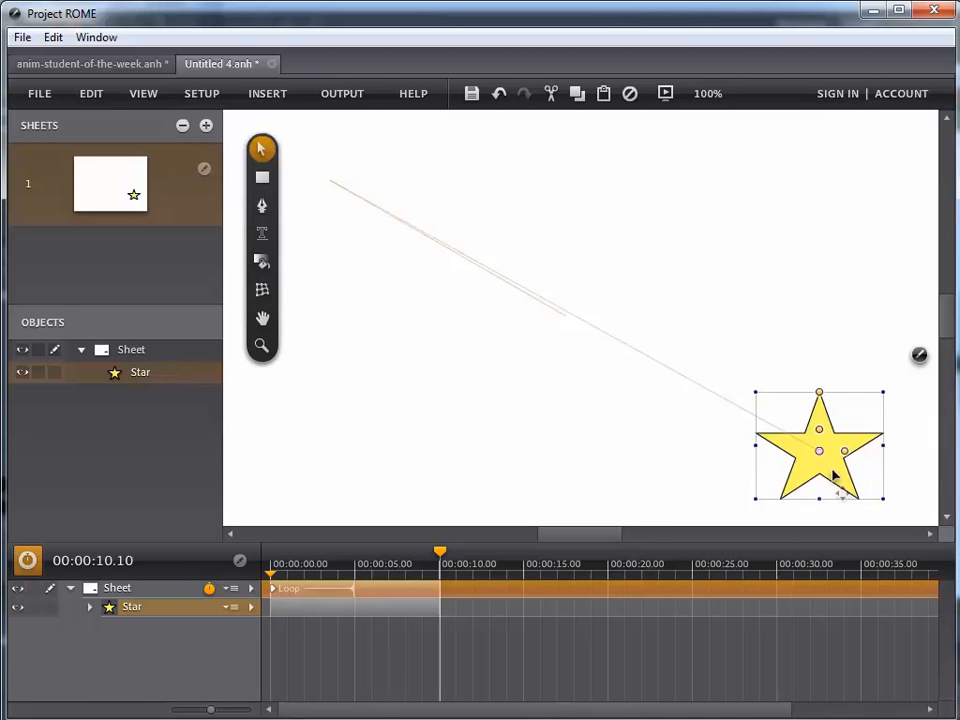
Move the star to the sheet's upper-left area at 00:00:00.00 and preview its diagonal movement
{"action": "left_click_drag", "start_coordinate": [441, 554], "coordinate": [141, 555]}
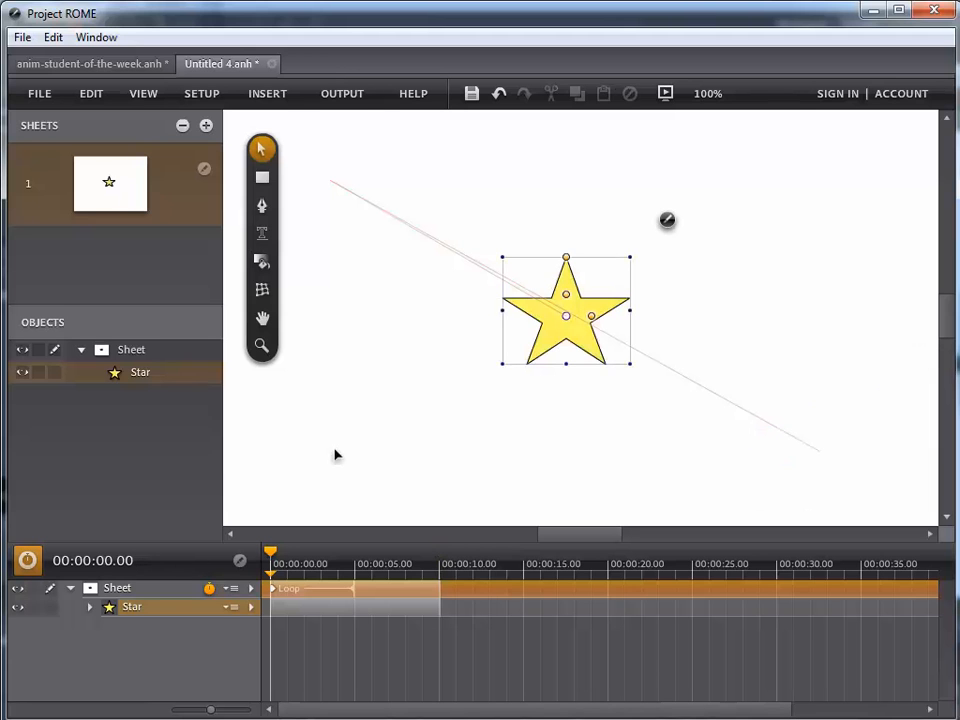
{"action": "left_click_drag", "start_coordinate": [556, 340], "coordinate": [321, 207]}
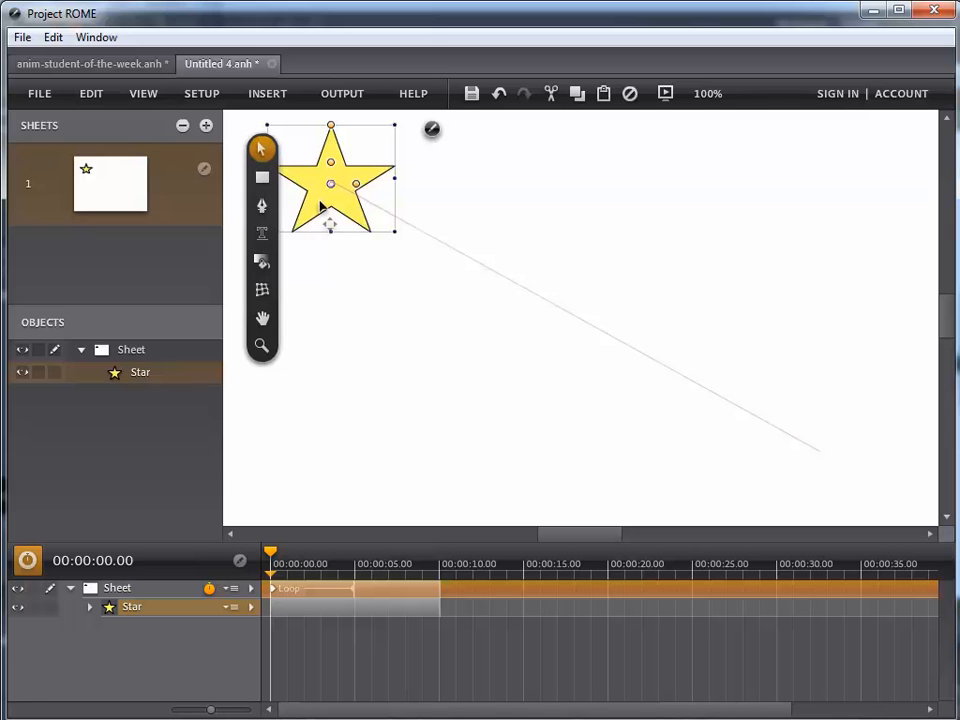
{"action": "left_click", "coordinate": [665, 94]}
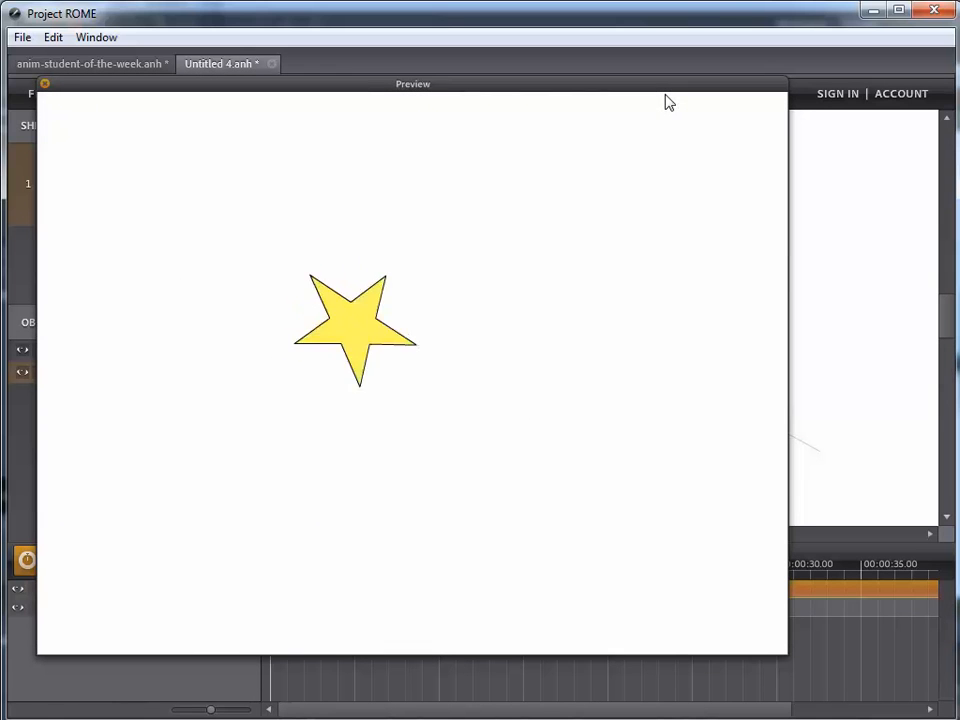
{"action": "left_click", "coordinate": [44, 85]}
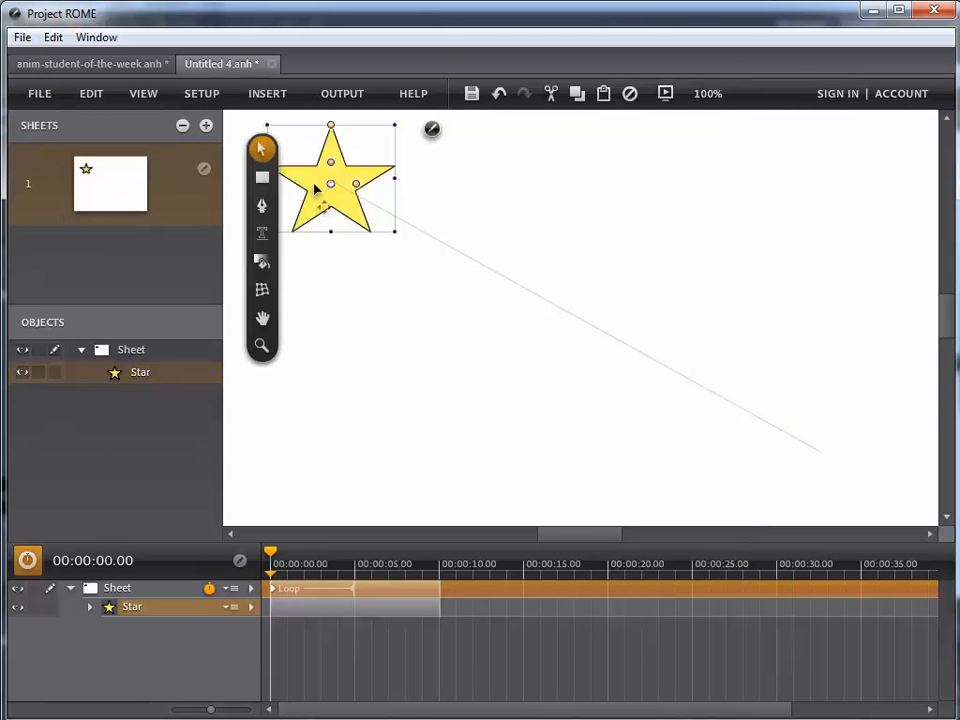
Expand the star's animated properties in the timeline and examine its Position and Rotate keyframes
{"action": "left_click", "coordinate": [253, 609]}
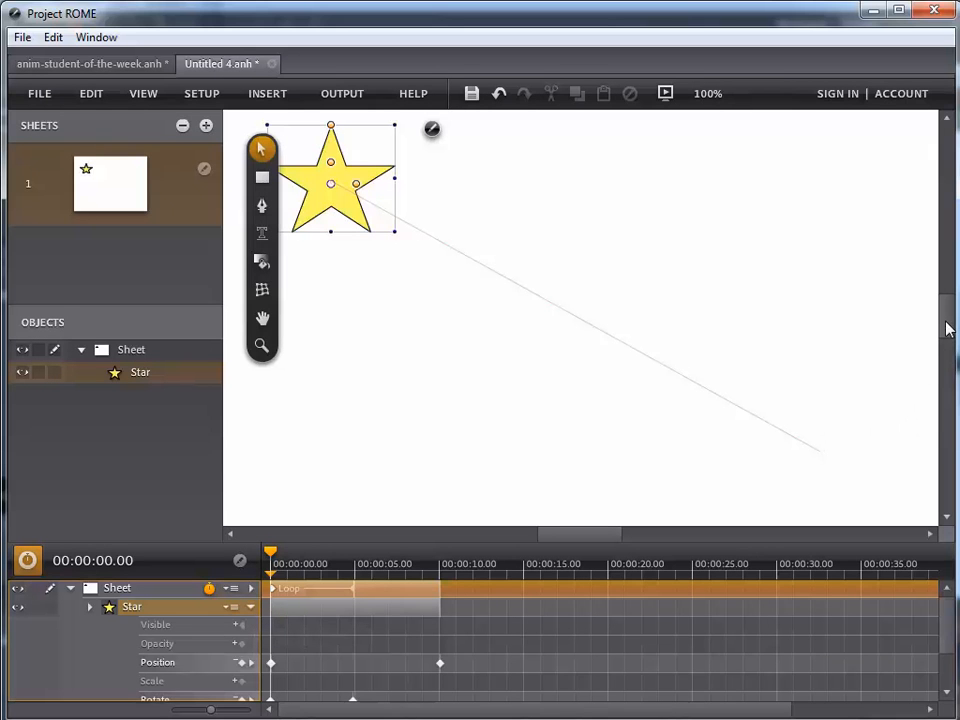
{"action": "scroll", "coordinate": [948, 328], "scroll_direction": "down", "scroll_amount": 3}
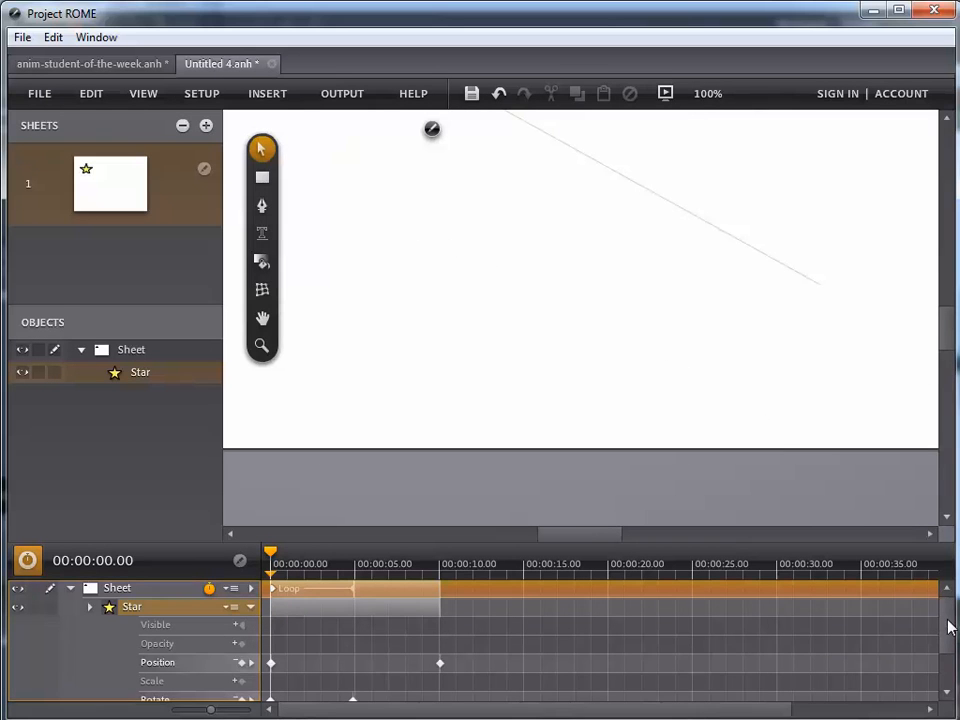
{"action": "left_click_drag", "start_coordinate": [948, 626], "coordinate": [942, 661]}
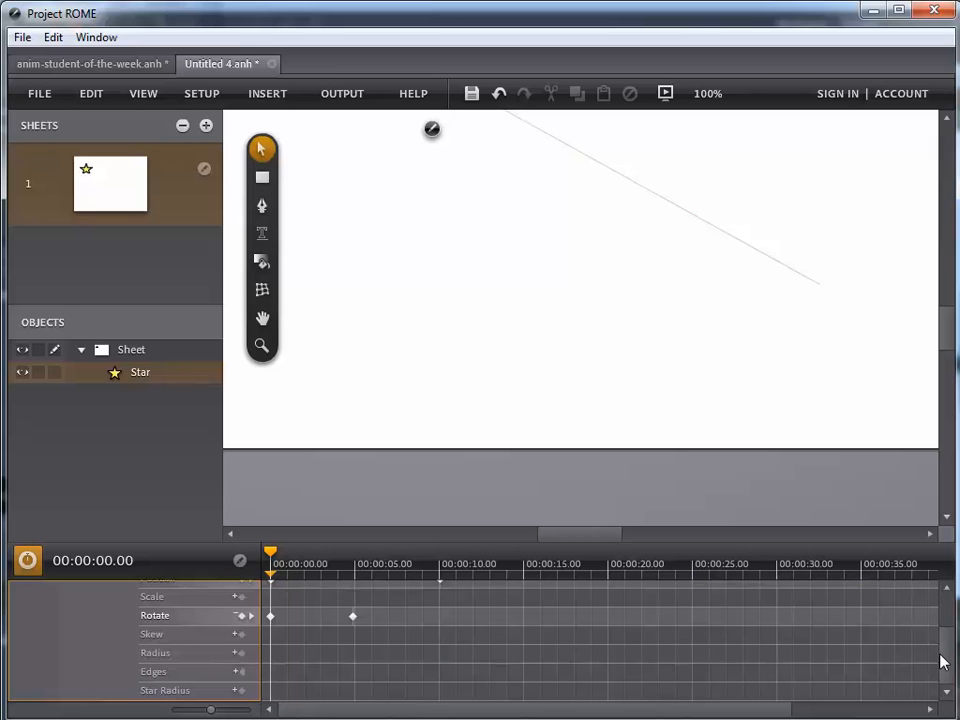
{"action": "scroll", "coordinate": [358, 686], "scroll_direction": "up", "scroll_amount": 4}
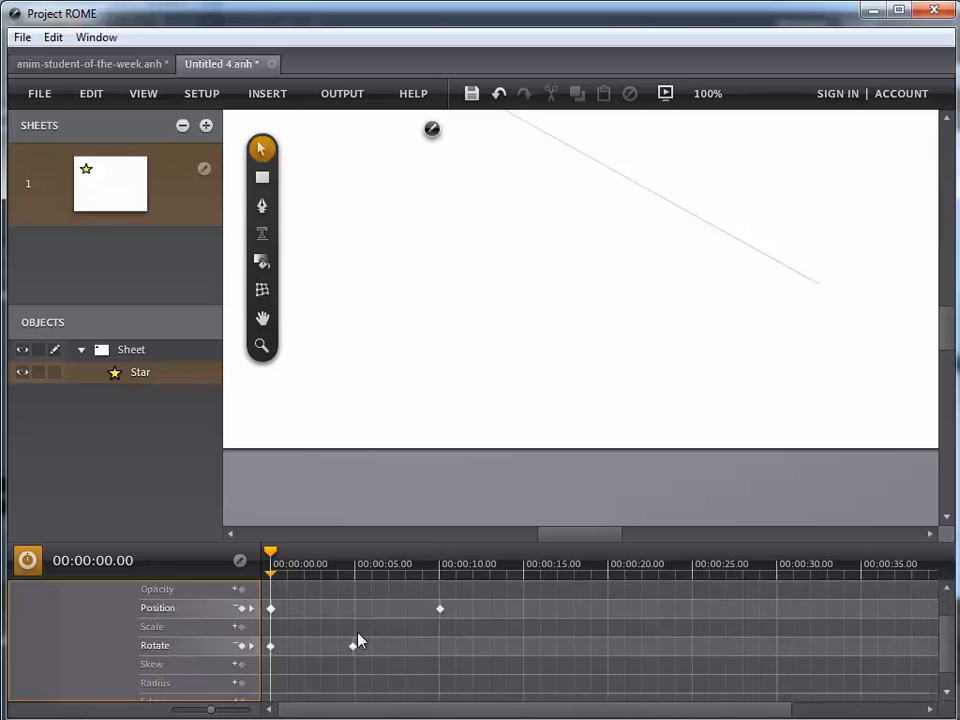
Set the star's rotation to 3 full rotations at 00:00:04.90
{"action": "left_click", "coordinate": [355, 557]}
{"action": "left_click", "coordinate": [690, 100]}
{"action": "left_click", "coordinate": [666, 130]}
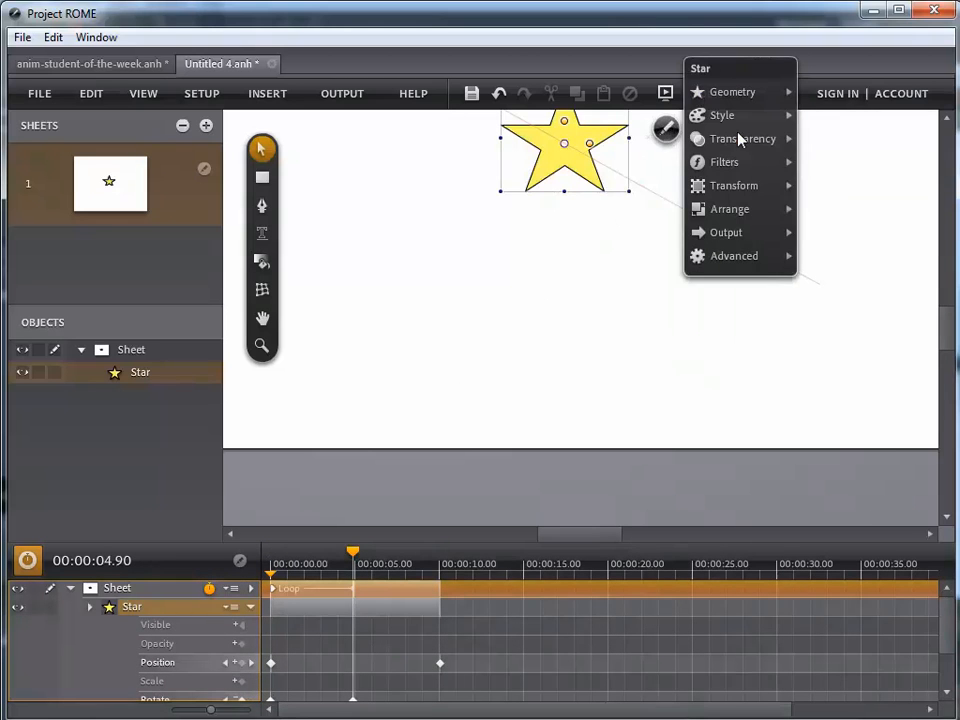
{"action": "mouse_move", "coordinate": [735, 140]}
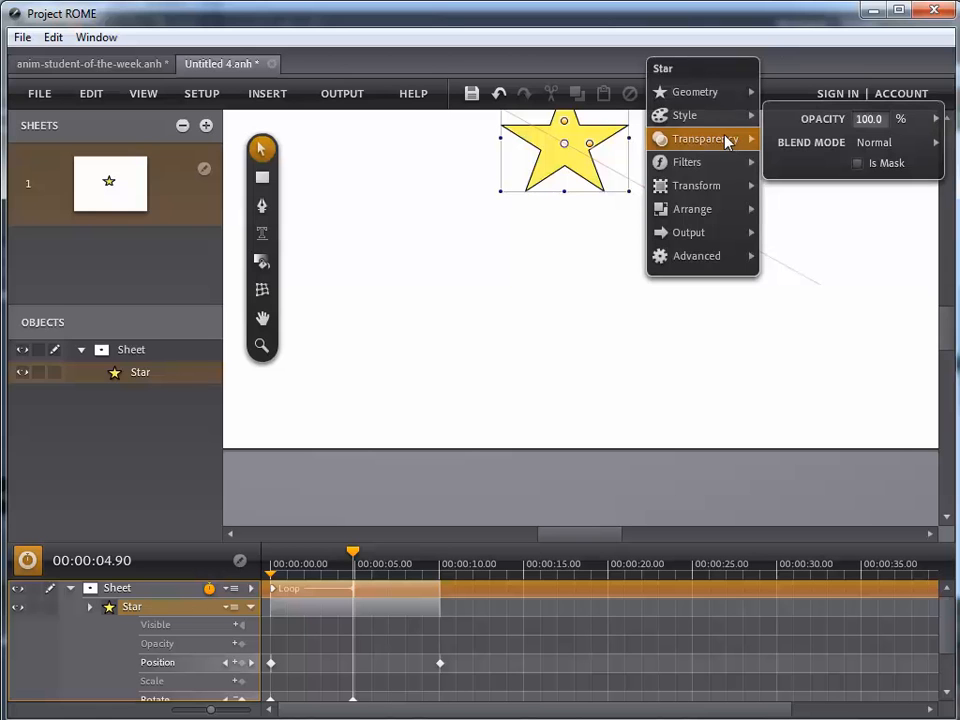
{"action": "mouse_move", "coordinate": [702, 195]}
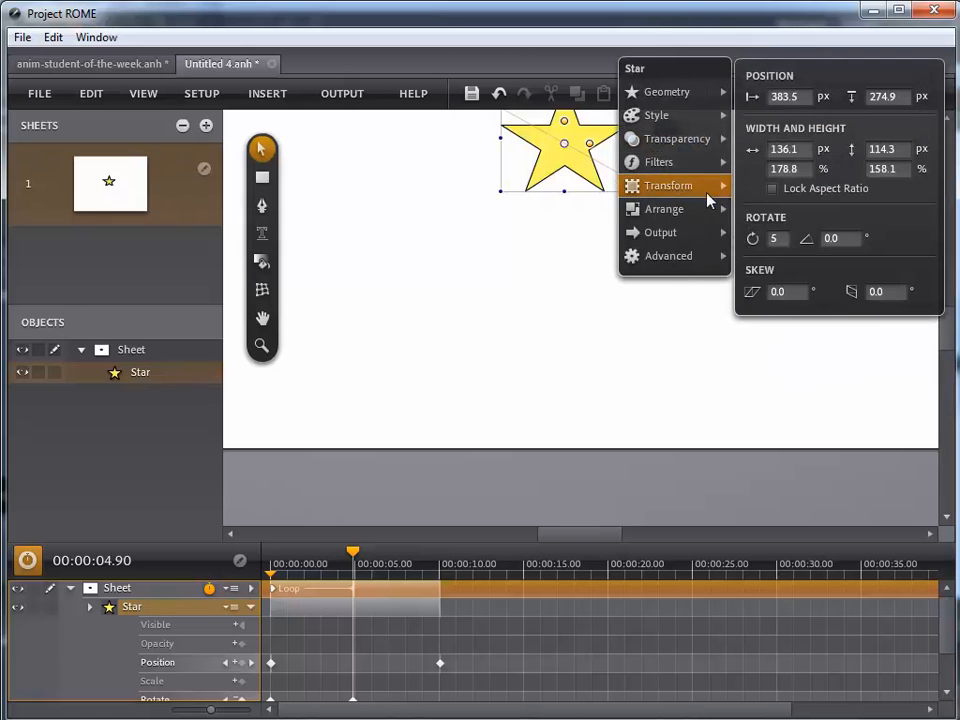
{"action": "double_click", "coordinate": [762, 239]}
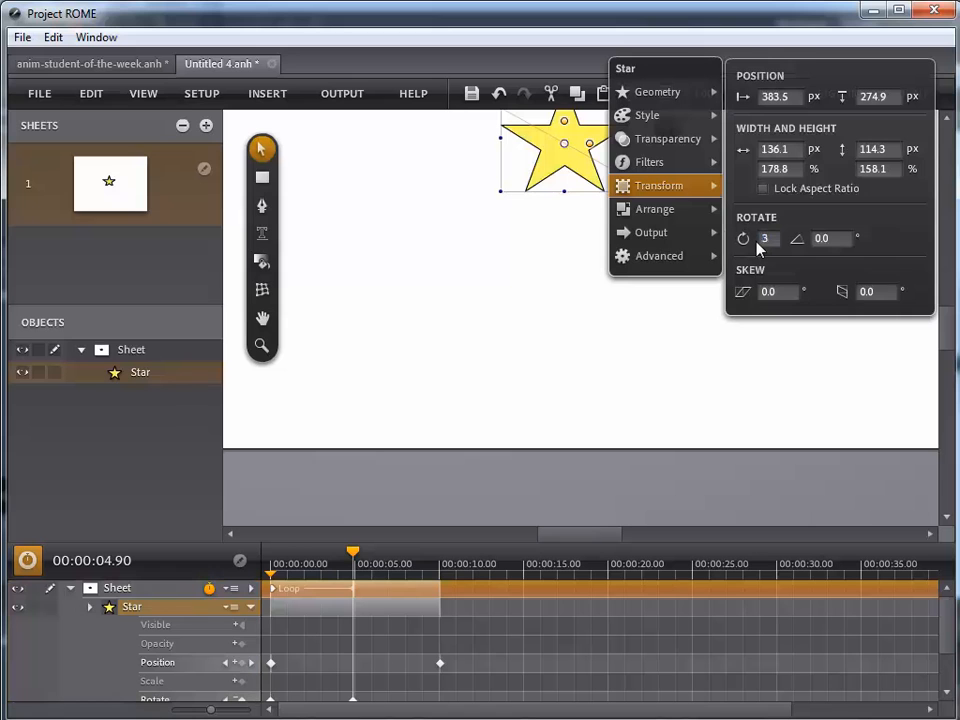
{"action": "left_click", "coordinate": [357, 366]}
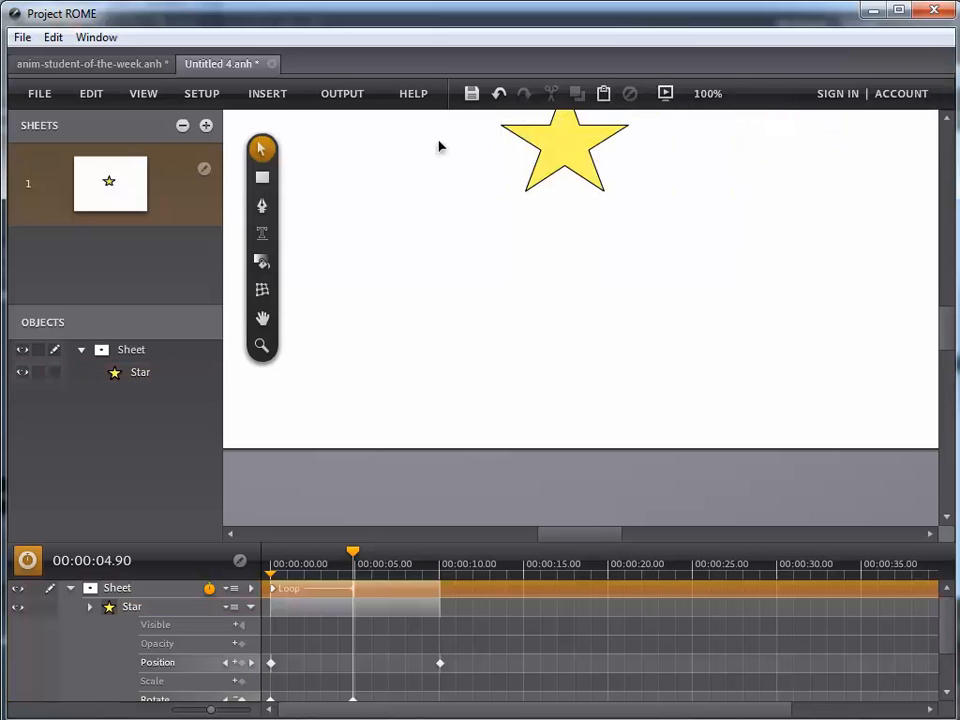
Preview the animation to check the star's rotation speed
{"action": "left_click", "coordinate": [664, 94]}
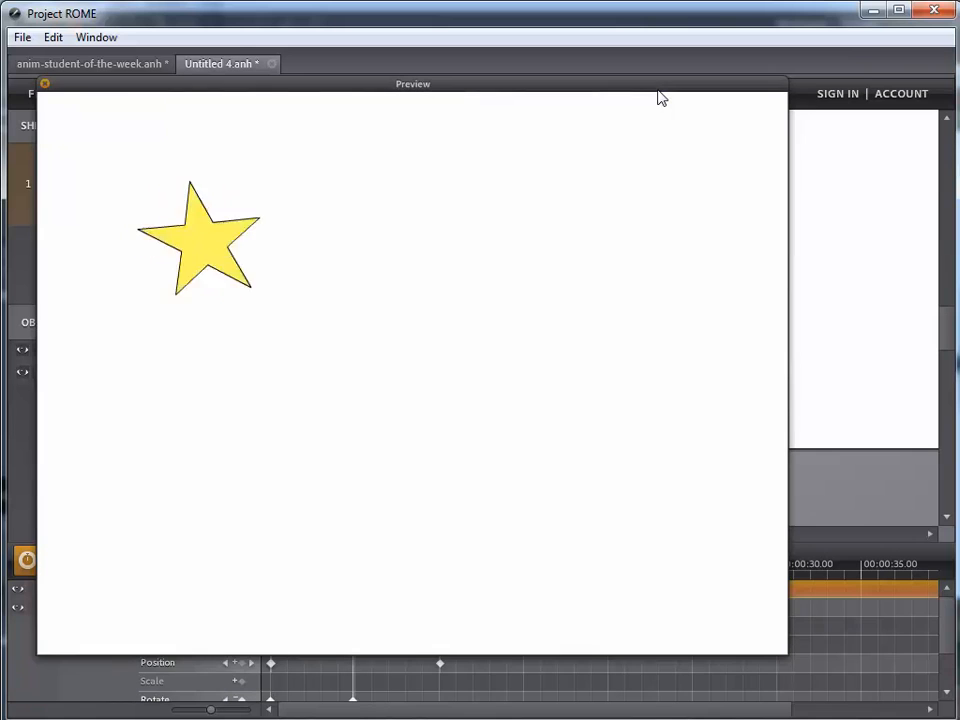
{"action": "left_click", "coordinate": [44, 84]}
{"action": "left_click", "coordinate": [81, 109]}
{"action": "left_click", "coordinate": [440, 298]}
Set the star's rotation to 9 full rotations at 00:00:04.90 and preview the faster spin
{"action": "left_click", "coordinate": [586, 158]}
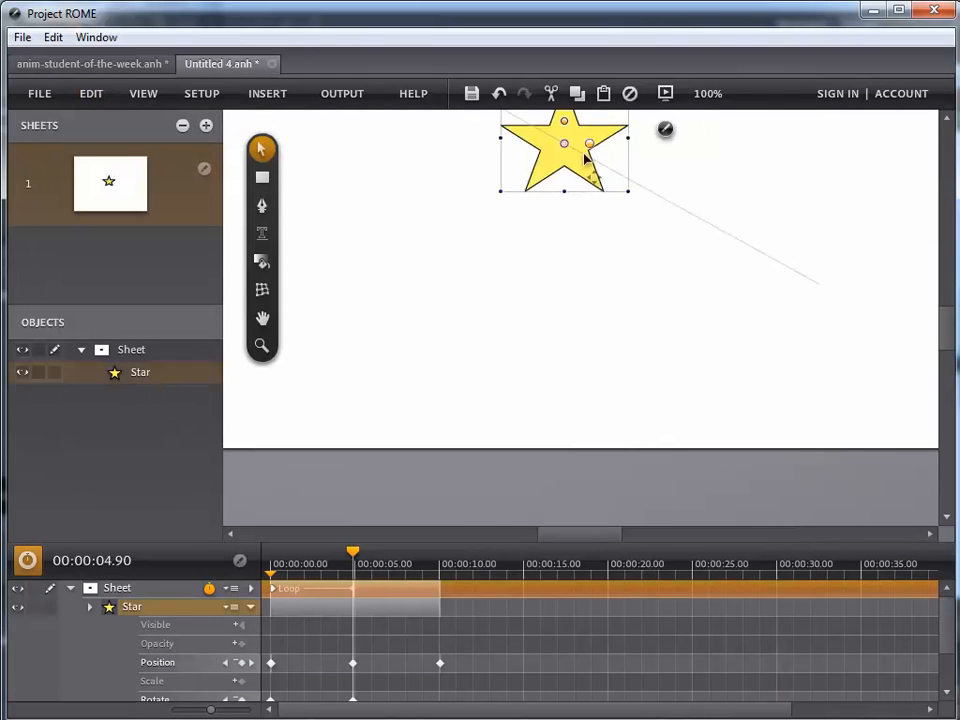
{"action": "left_click", "coordinate": [665, 129]}
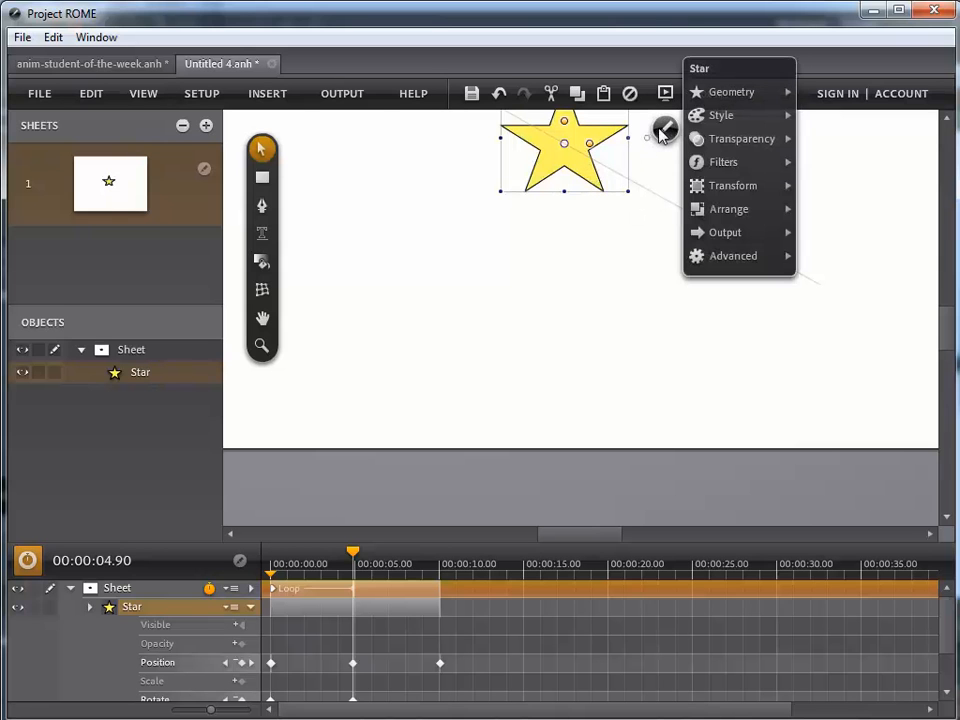
{"action": "mouse_move", "coordinate": [707, 190]}
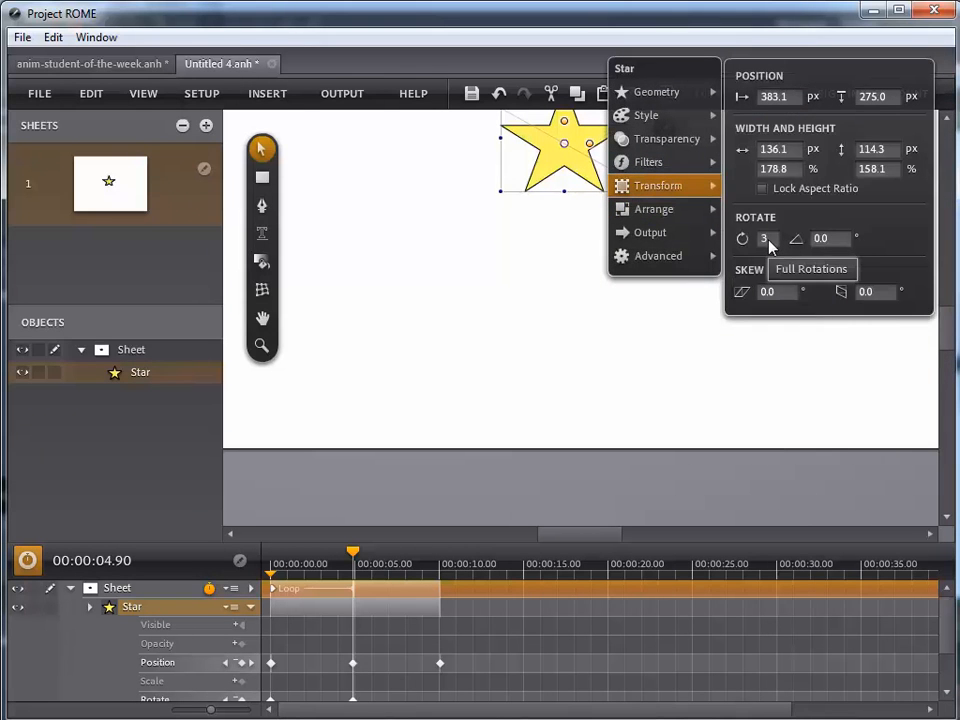
{"action": "left_click", "coordinate": [767, 240]}
{"action": "type", "text": "9"}
{"action": "left_click", "coordinate": [622, 342]}
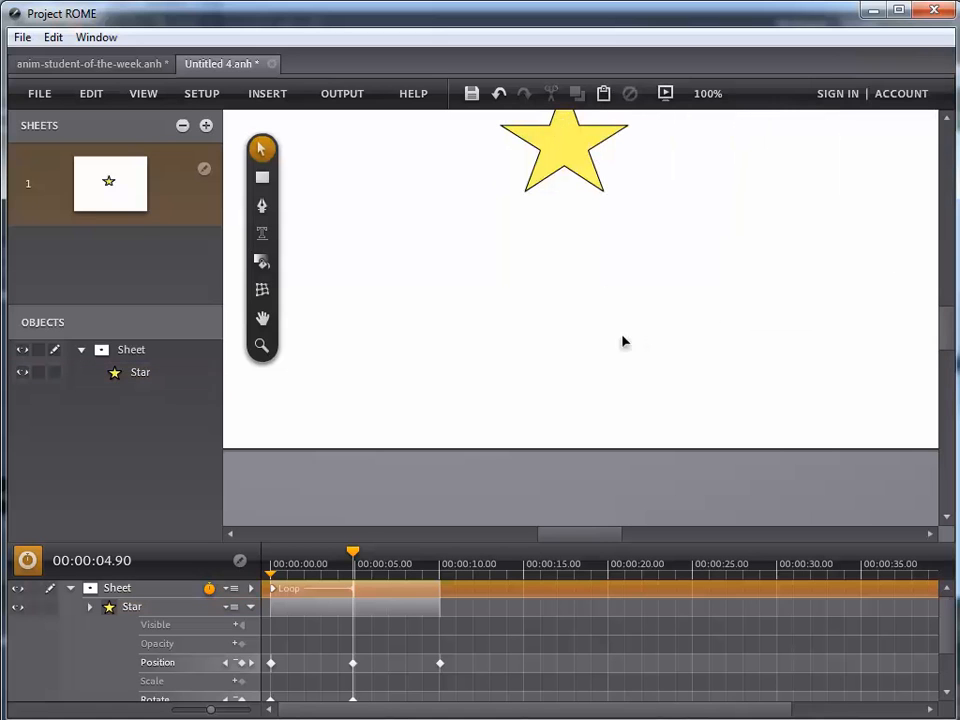
{"action": "left_click", "coordinate": [664, 94]}
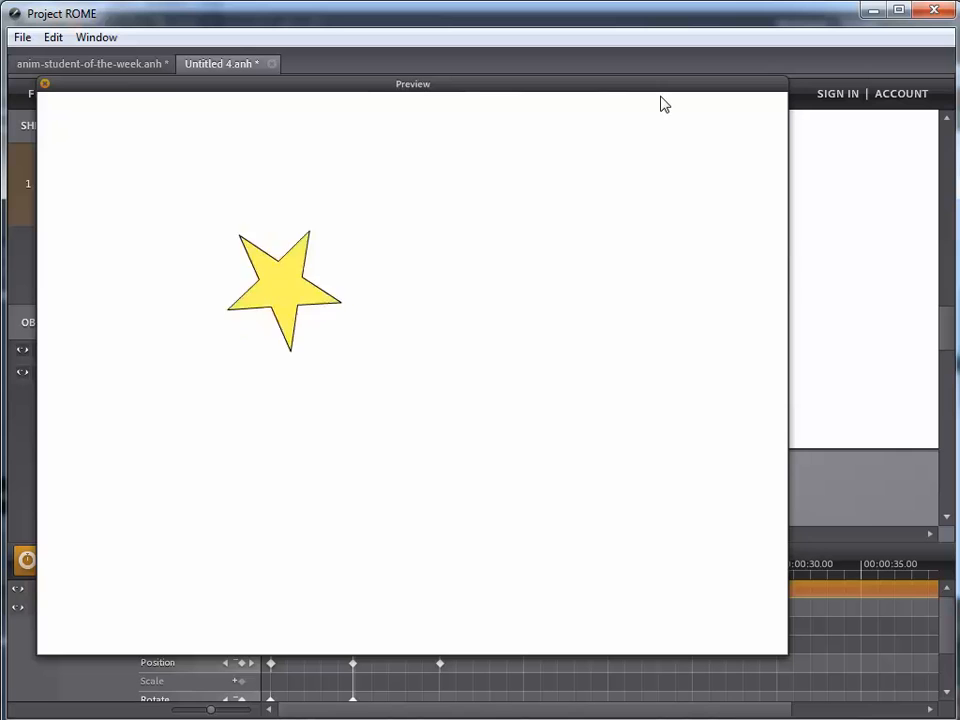
{"action": "left_click", "coordinate": [45, 86]}
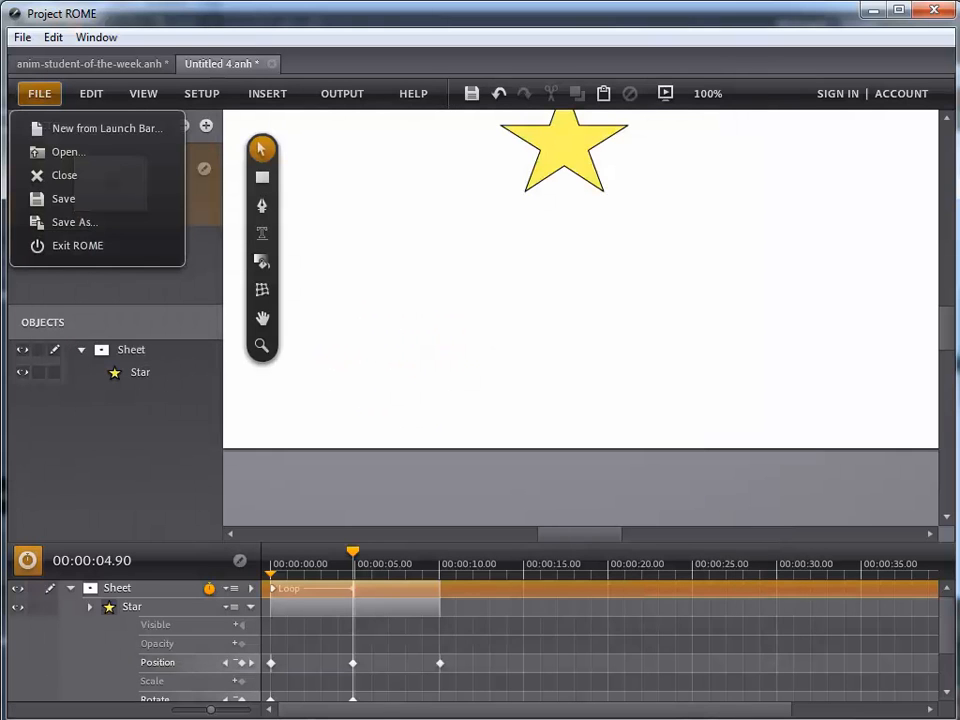